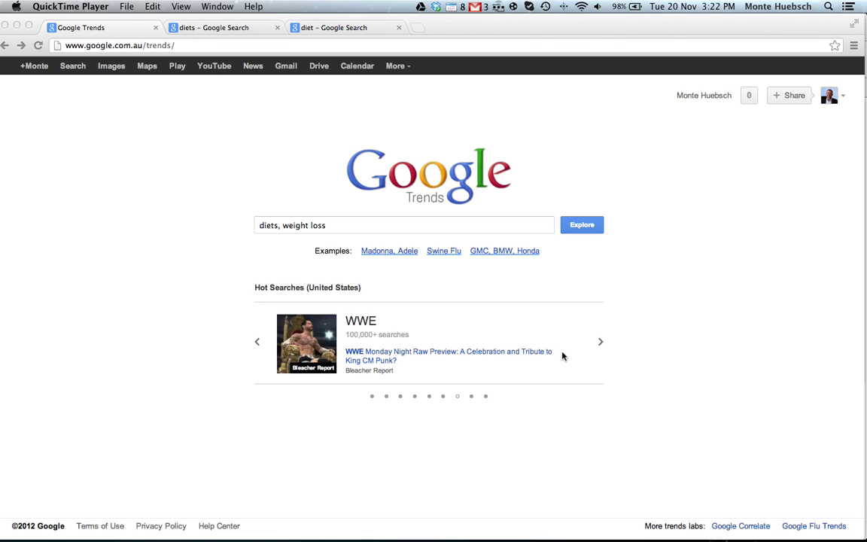
- Explore 'diets, weight loss' in Google Trends for the worldwide 2004–present chart
{"action": "left_click", "coordinate": [184, 45]}
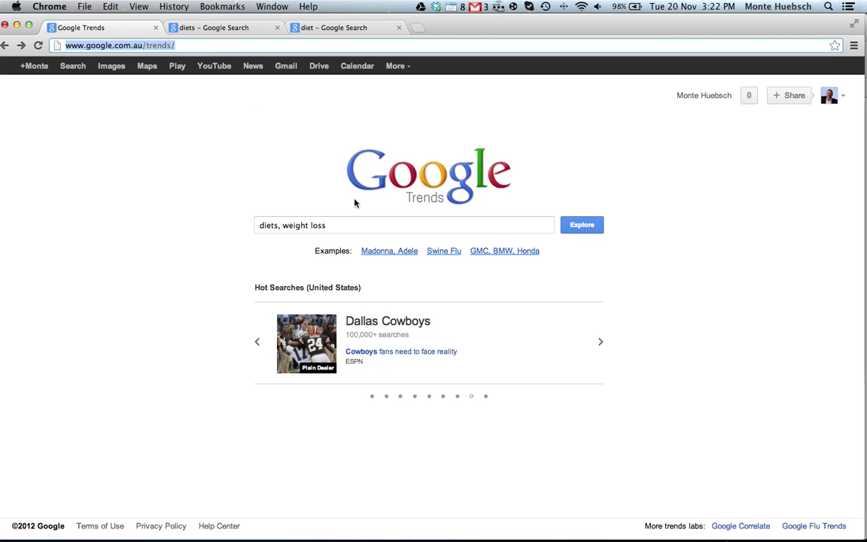
{"action": "left_click", "coordinate": [184, 167]}
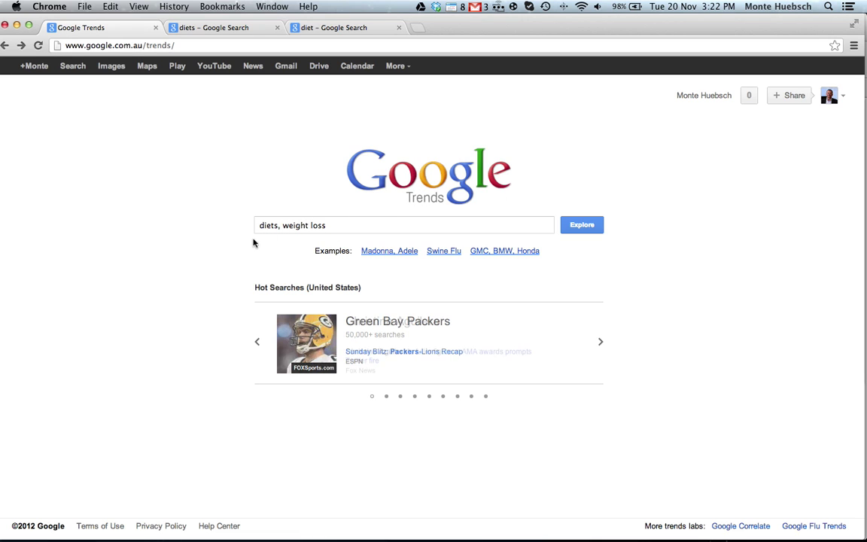
{"action": "left_click", "coordinate": [579, 226]}
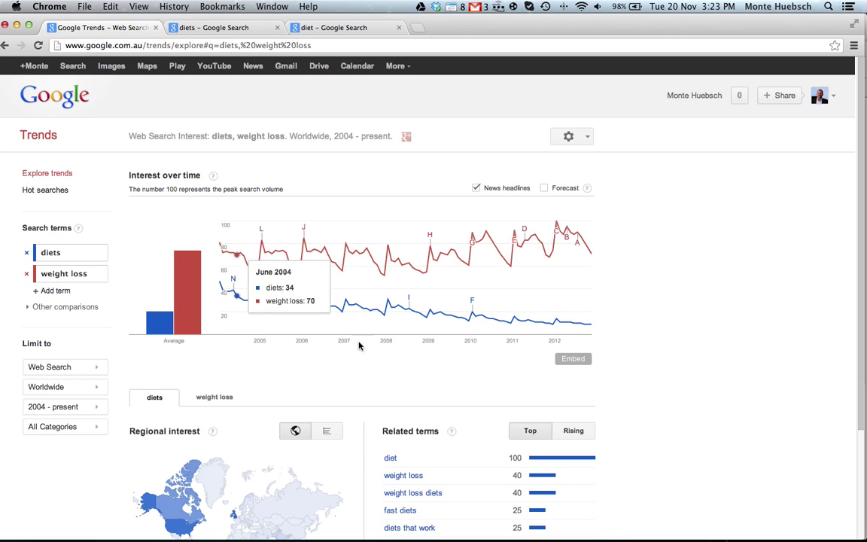
- Limit the diets versus weight loss comparison to Australia and the Past 30 days
{"action": "left_click", "coordinate": [100, 369]}
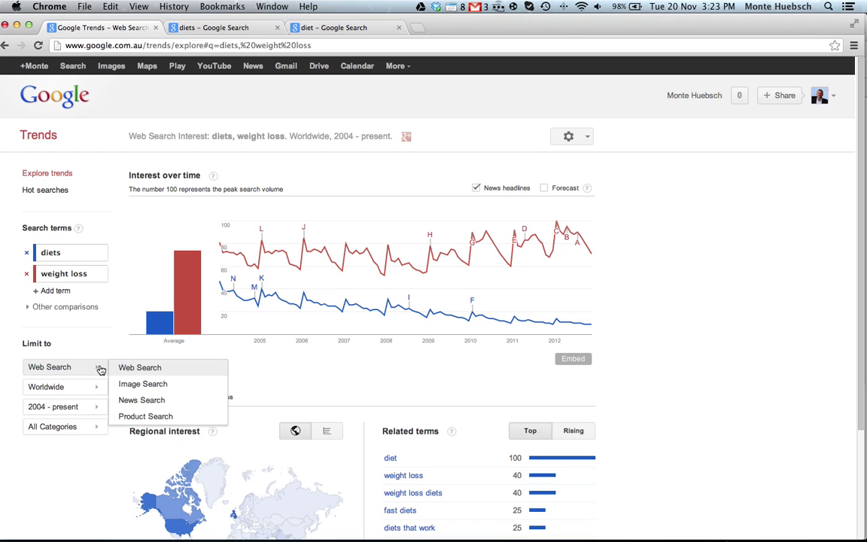
{"action": "left_click", "coordinate": [90, 387]}
{"action": "scroll", "coordinate": [95, 391], "scroll_direction": "down", "scroll_amount": 3}
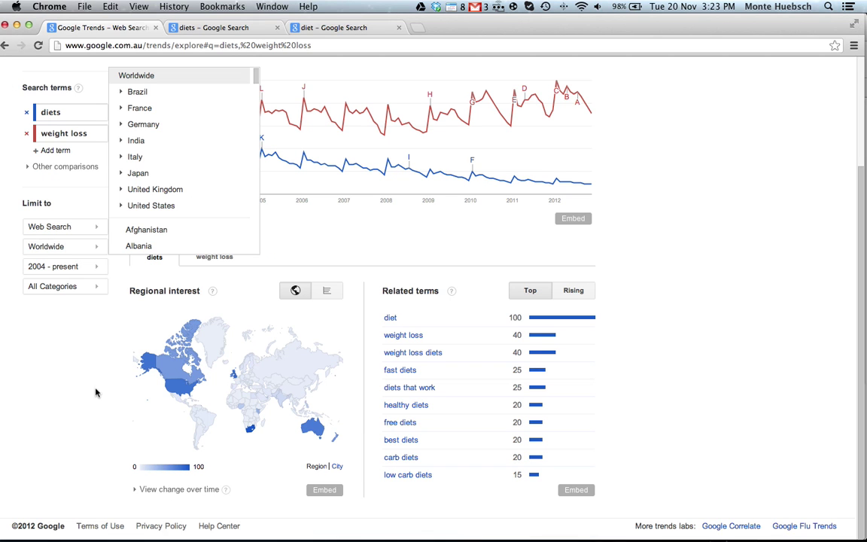
{"action": "scroll", "coordinate": [187, 240], "scroll_direction": "down", "scroll_amount": 3}
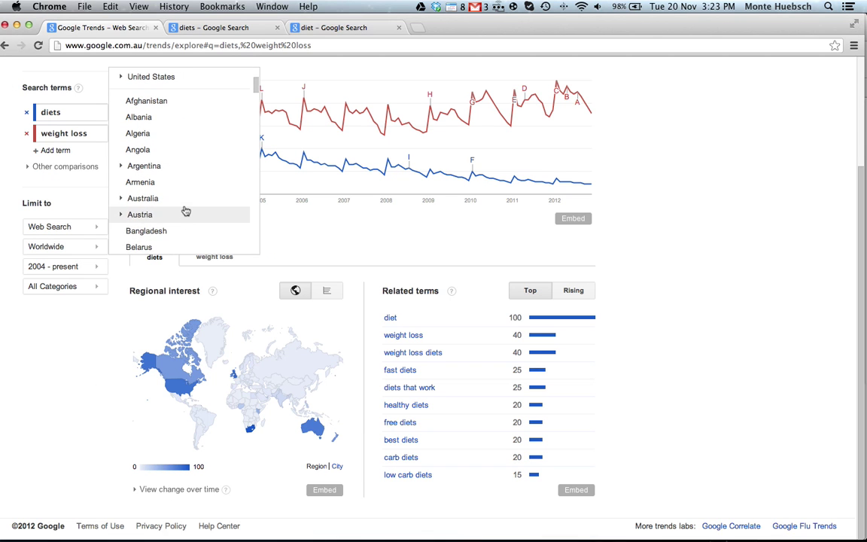
{"action": "left_click", "coordinate": [184, 203]}
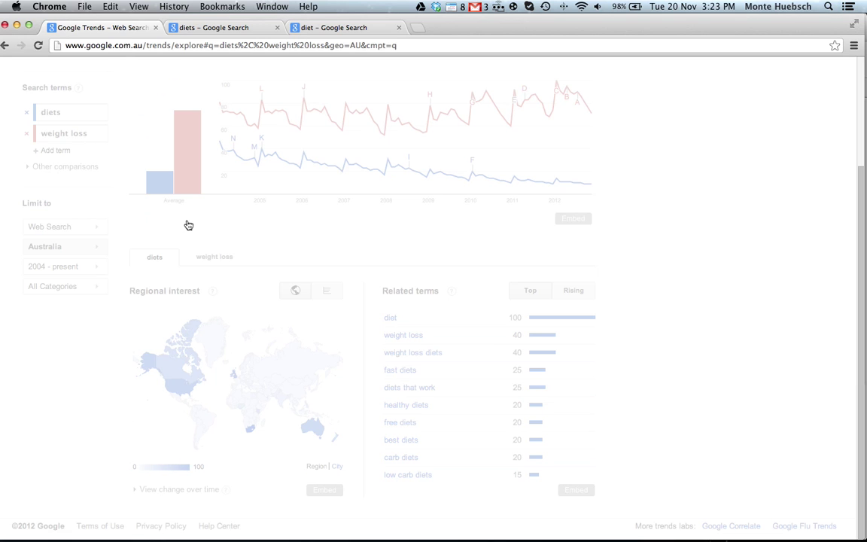
{"action": "left_click", "coordinate": [98, 269]}
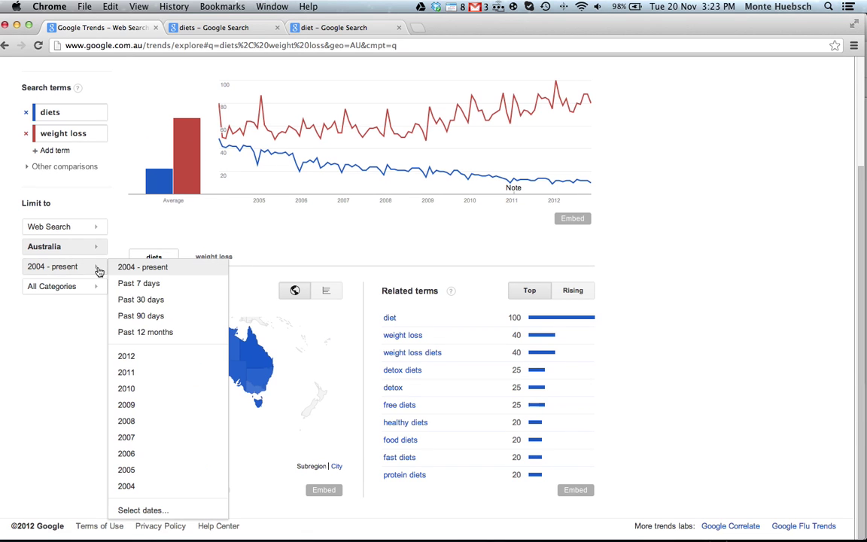
{"action": "left_click", "coordinate": [147, 301]}
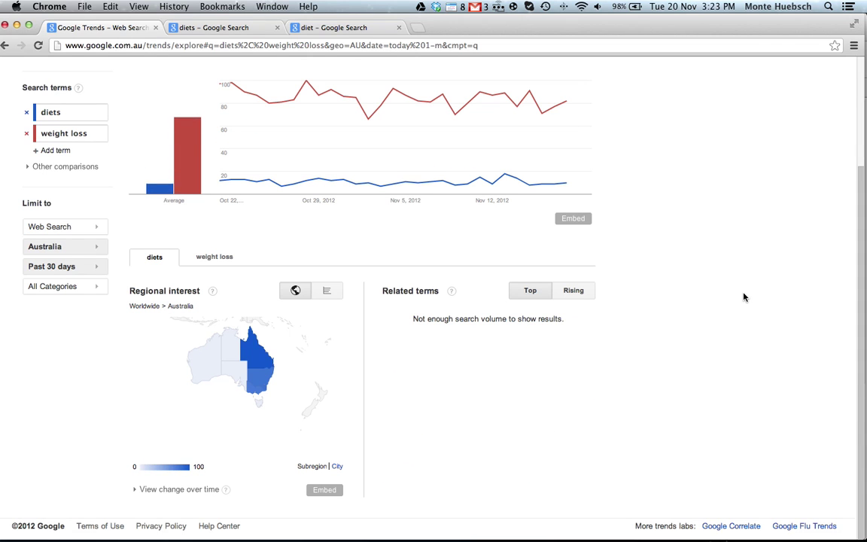
- Show weight loss regional interest and Top related terms, led by 'weight loss diet' at 100
{"action": "scroll", "coordinate": [433, 278], "scroll_direction": "up", "scroll_amount": 2}
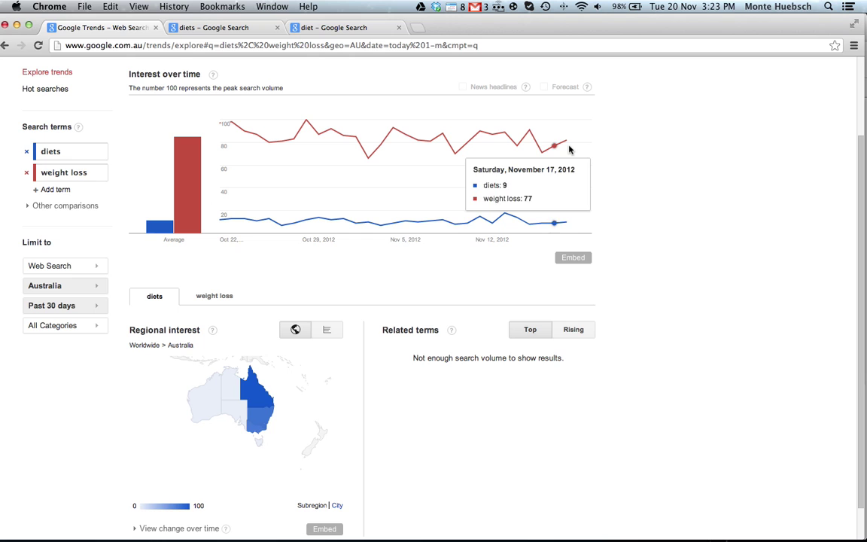
{"action": "left_click", "coordinate": [219, 296]}
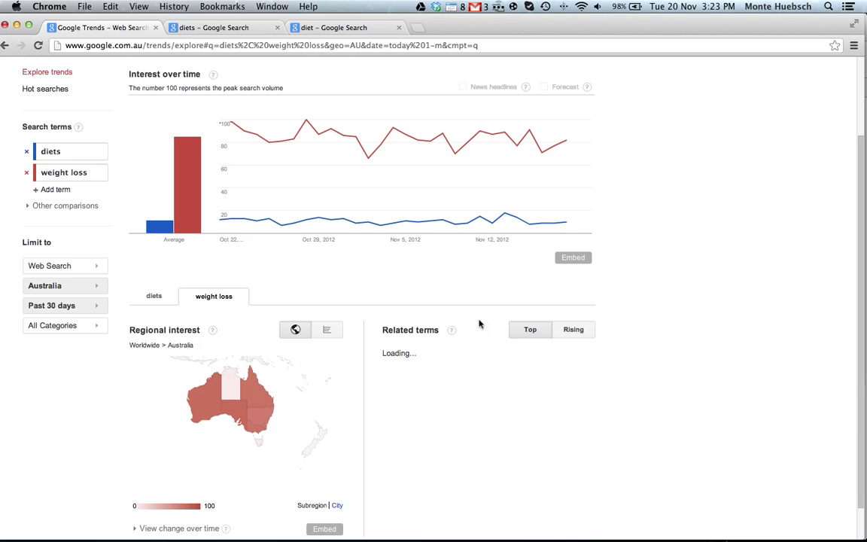
{"action": "scroll", "coordinate": [640, 346], "scroll_direction": "down", "scroll_amount": 2}
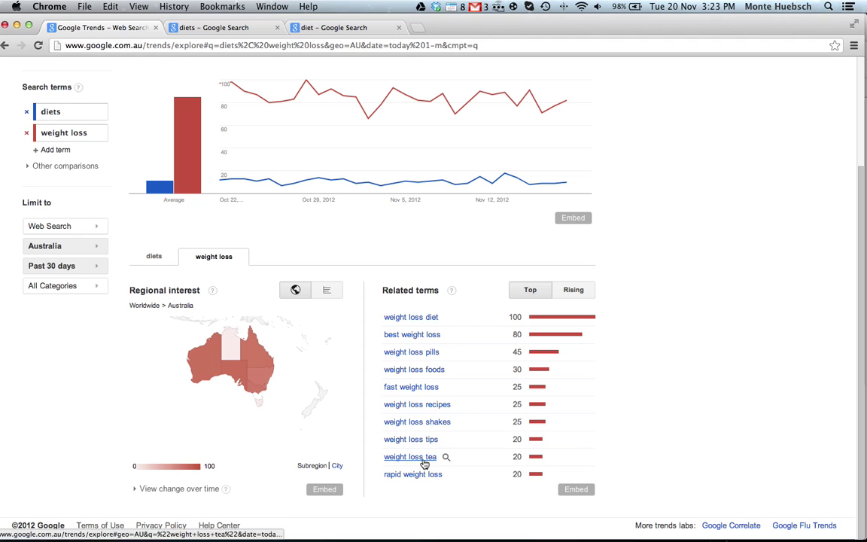
{"action": "left_click", "coordinate": [573, 291]}
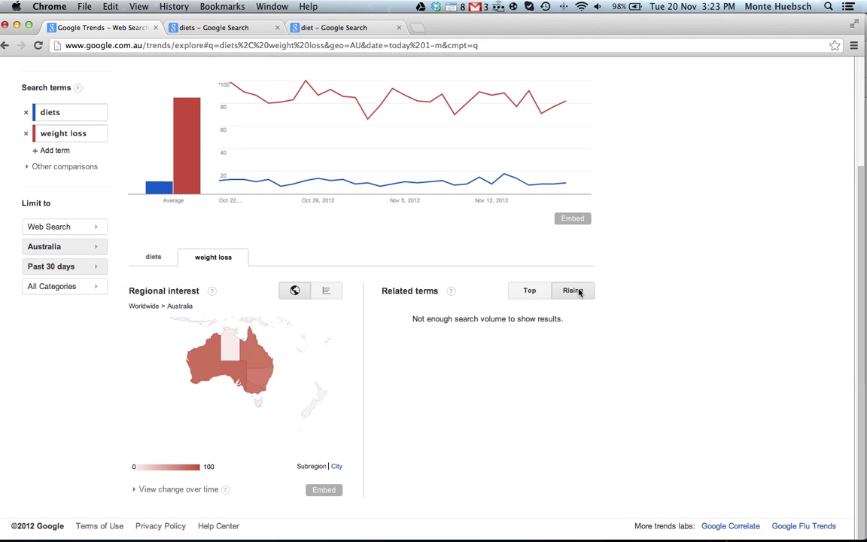
{"action": "left_click", "coordinate": [530, 291]}
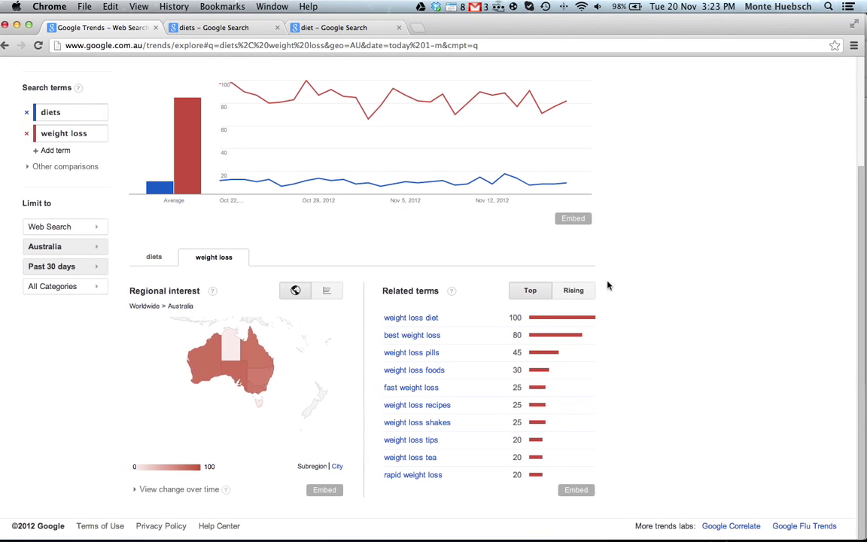
{"action": "scroll", "coordinate": [363, 282], "scroll_direction": "up", "scroll_amount": 1}
{"action": "scroll", "coordinate": [226, 225], "scroll_direction": "down", "scroll_amount": 1}
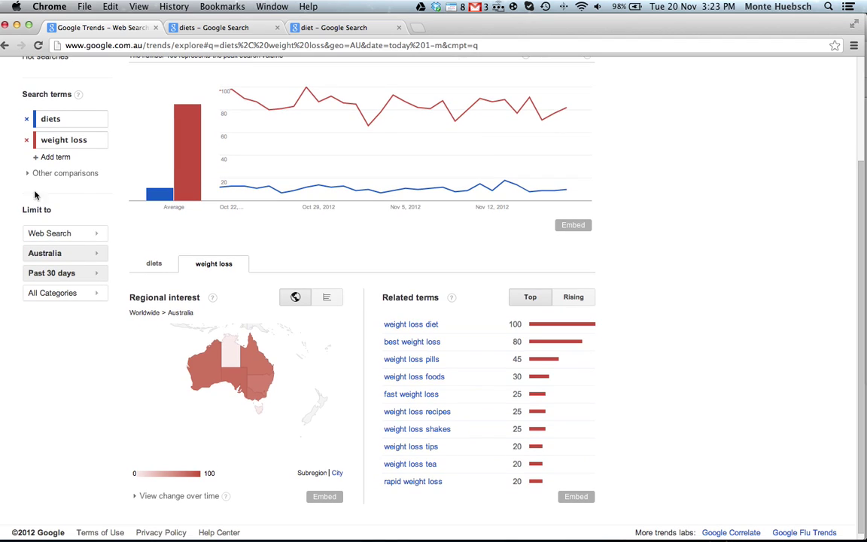
- Add 'lose weight' as the third search term and rerun the Australian comparison
{"action": "left_click", "coordinate": [54, 157]}
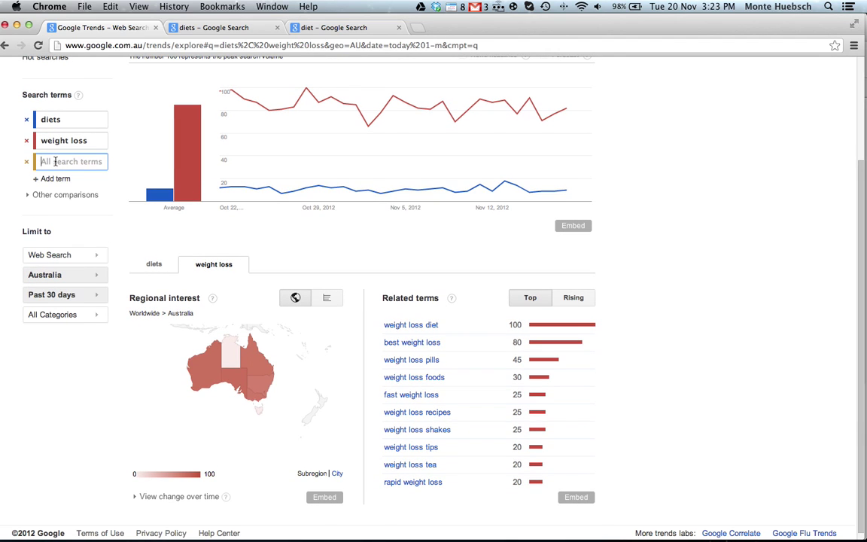
{"action": "type", "text": "lose weight"}
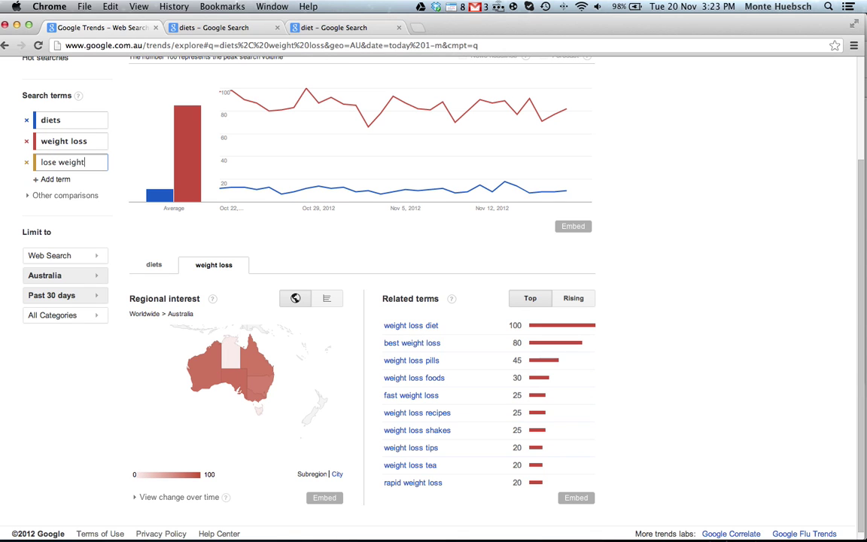
{"action": "key", "text": "Return"}
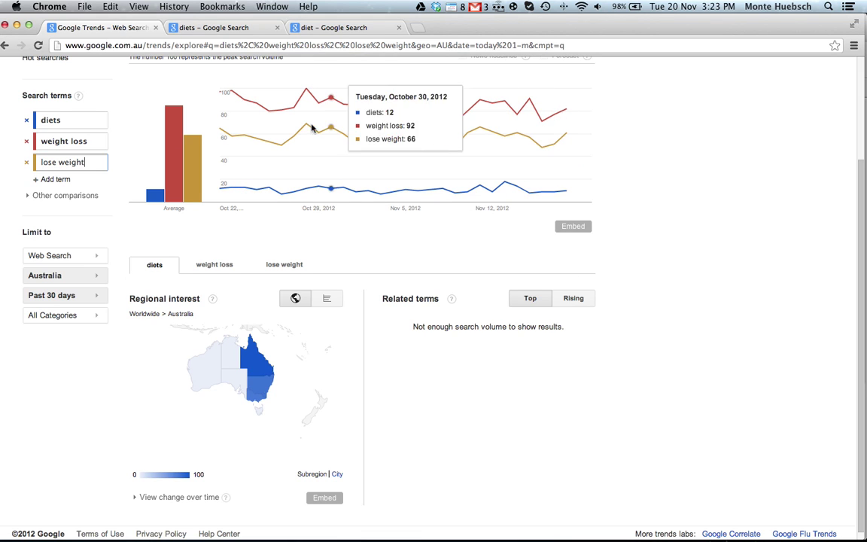
{"action": "scroll", "coordinate": [301, 98], "scroll_direction": "up", "scroll_amount": 1}
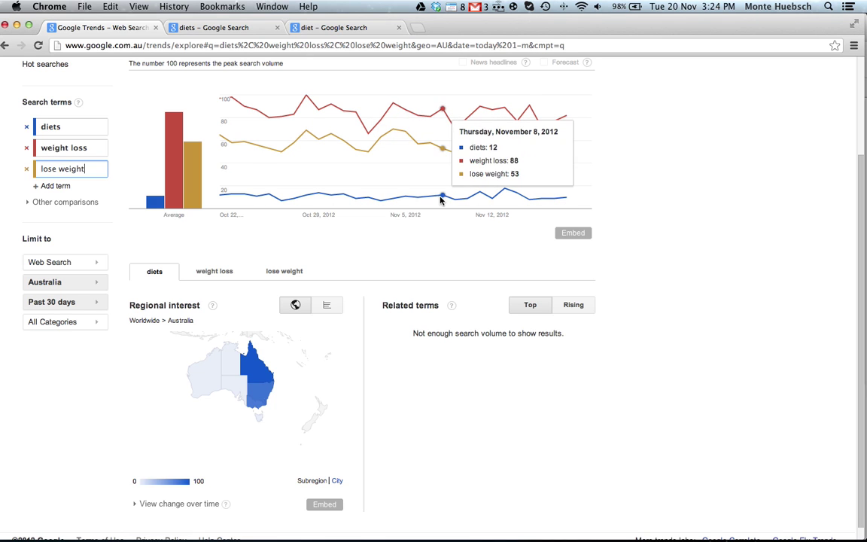
{"action": "scroll", "coordinate": [428, 241], "scroll_direction": "down", "scroll_amount": 2}
{"action": "scroll", "coordinate": [427, 240], "scroll_direction": "up", "scroll_amount": 5}
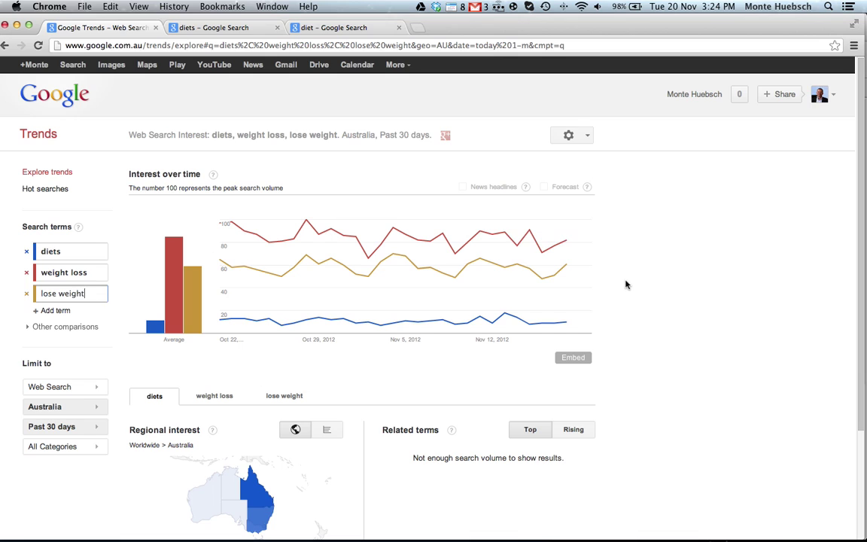
- Change the first search term from 'diets' to 'diet' and rerun the comparison
{"action": "left_click", "coordinate": [66, 253]}
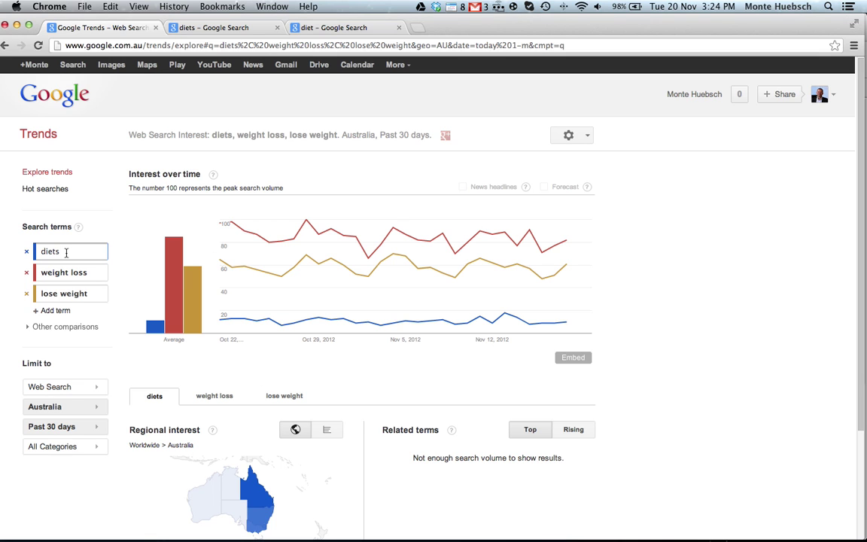
{"action": "key", "text": "Return"}
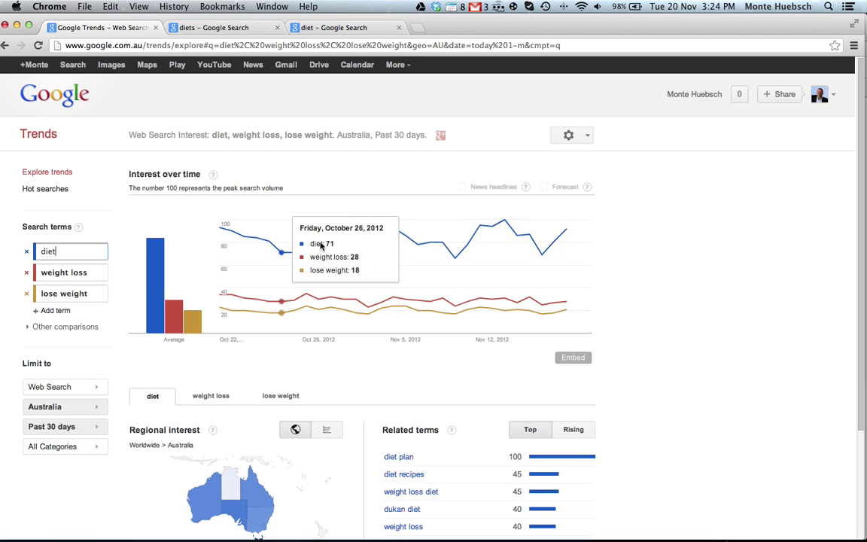
- Highlight the result counts for diets (about 63,500,000) and diet (about 529,000,000)
{"action": "left_click", "coordinate": [226, 28]}
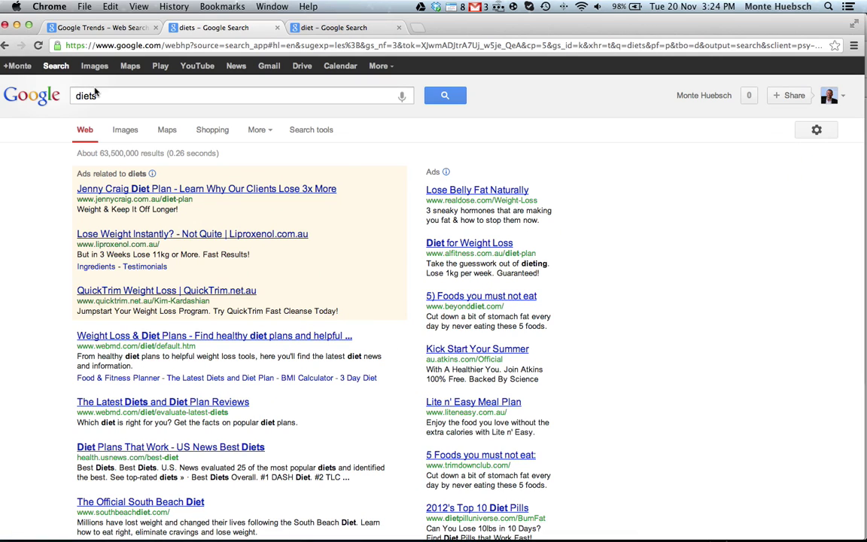
{"action": "left_click_drag", "start_coordinate": [100, 155], "coordinate": [138, 155]}
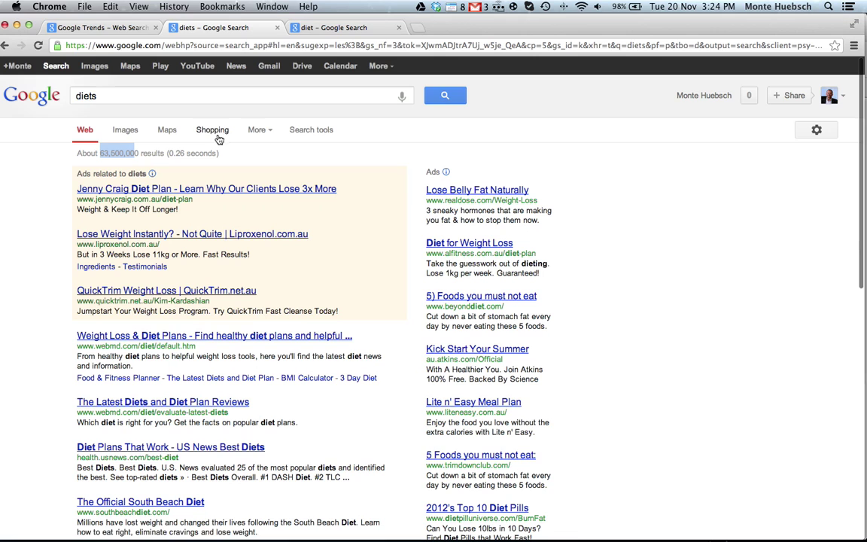
{"action": "left_click", "coordinate": [329, 28]}
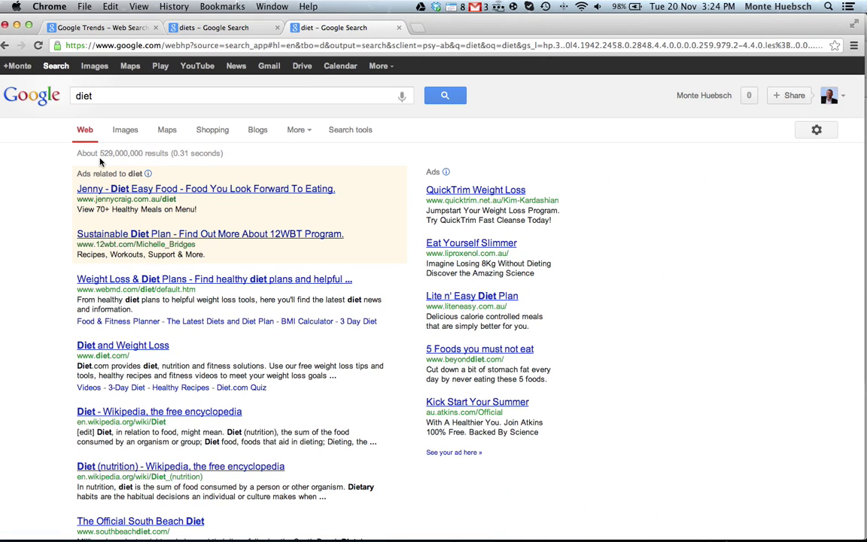
{"action": "left_click_drag", "start_coordinate": [100, 154], "coordinate": [111, 152]}
- Back in Trends, list Rising related terms for diet, led by fodmap at +110%
{"action": "left_click", "coordinate": [138, 31]}
{"action": "scroll", "coordinate": [655, 303], "scroll_direction": "down", "scroll_amount": 2}
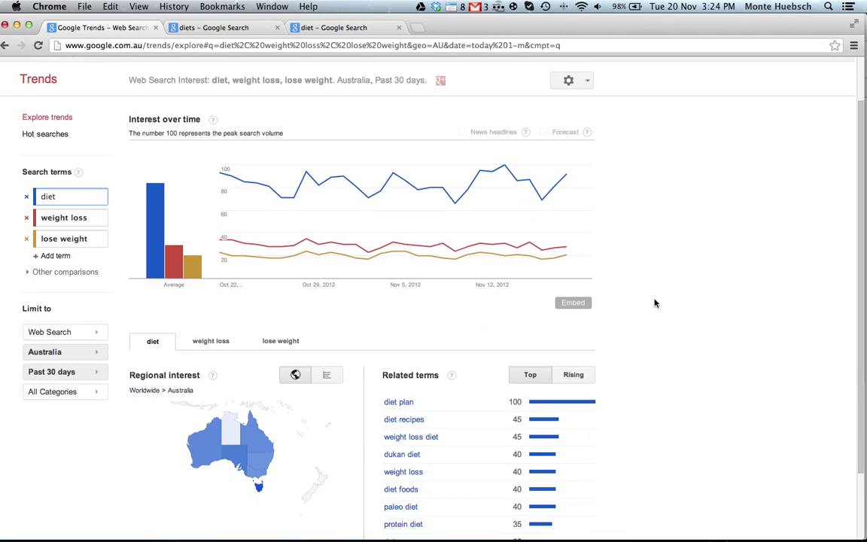
{"action": "scroll", "coordinate": [655, 303], "scroll_direction": "down", "scroll_amount": 1}
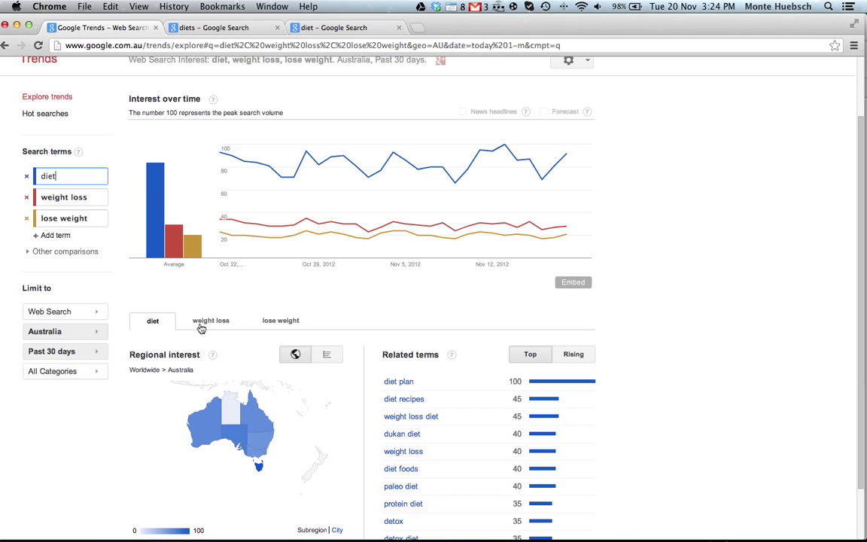
{"action": "scroll", "coordinate": [602, 365], "scroll_direction": "down", "scroll_amount": 2}
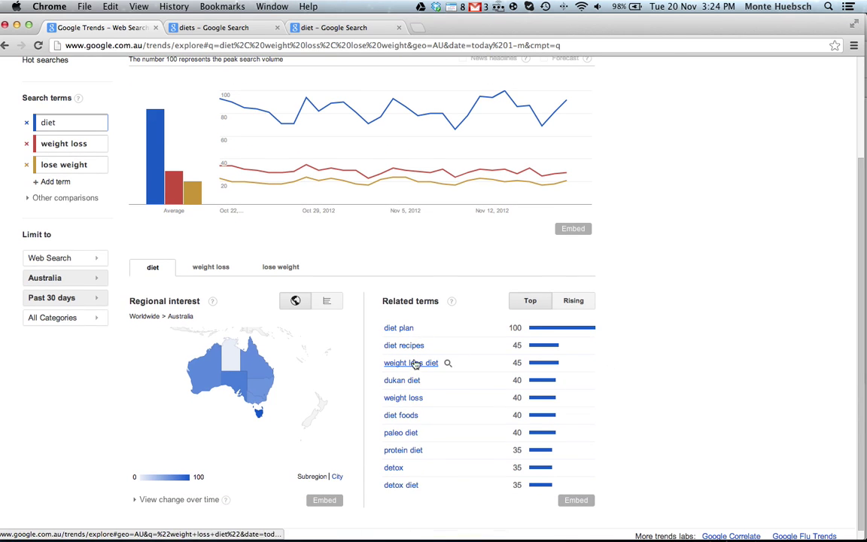
{"action": "left_click", "coordinate": [581, 304]}
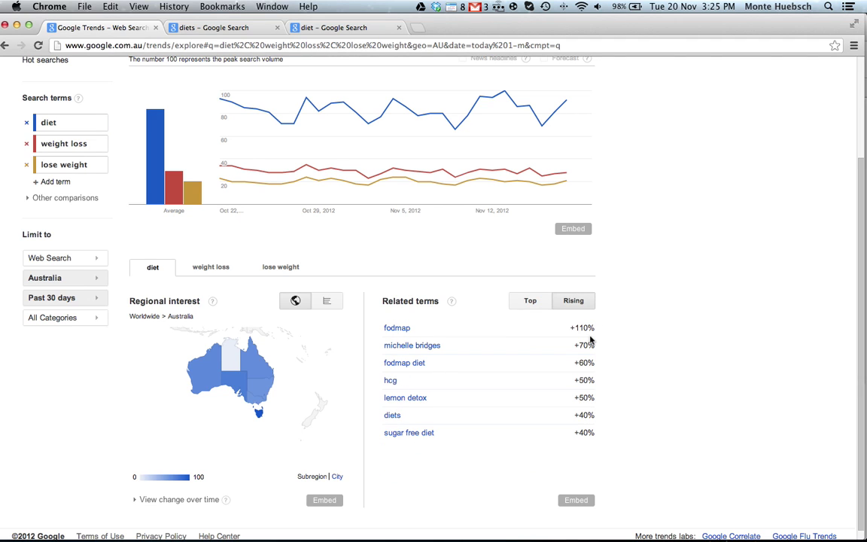
{"action": "scroll", "coordinate": [592, 337], "scroll_direction": "down", "scroll_amount": 1}
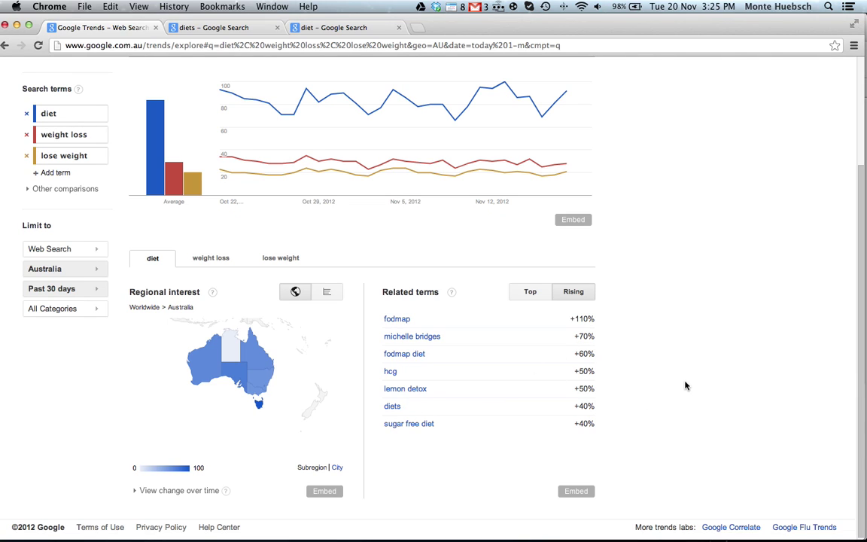
{"action": "scroll", "coordinate": [676, 384], "scroll_direction": "up", "scroll_amount": 4}
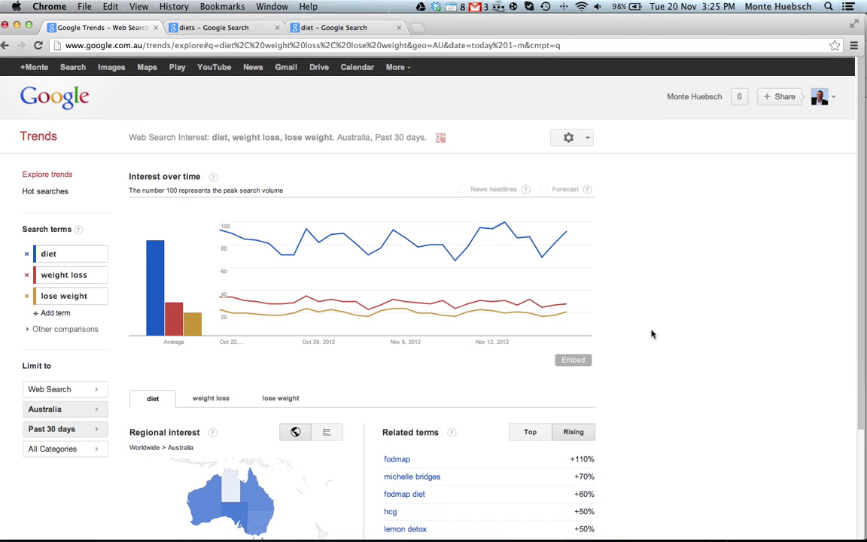
{"action": "scroll", "coordinate": [651, 334], "scroll_direction": "down", "scroll_amount": 4}
{"action": "scroll", "coordinate": [652, 334], "scroll_direction": "up", "scroll_amount": 4}
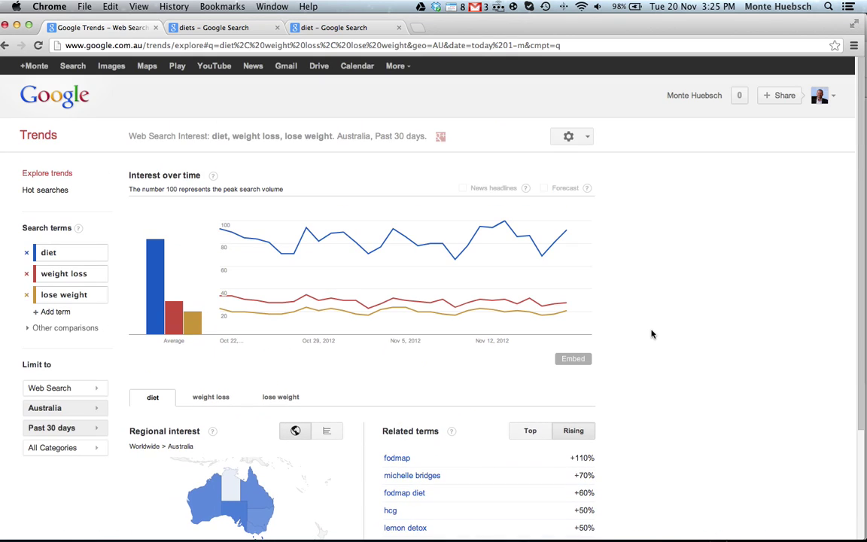